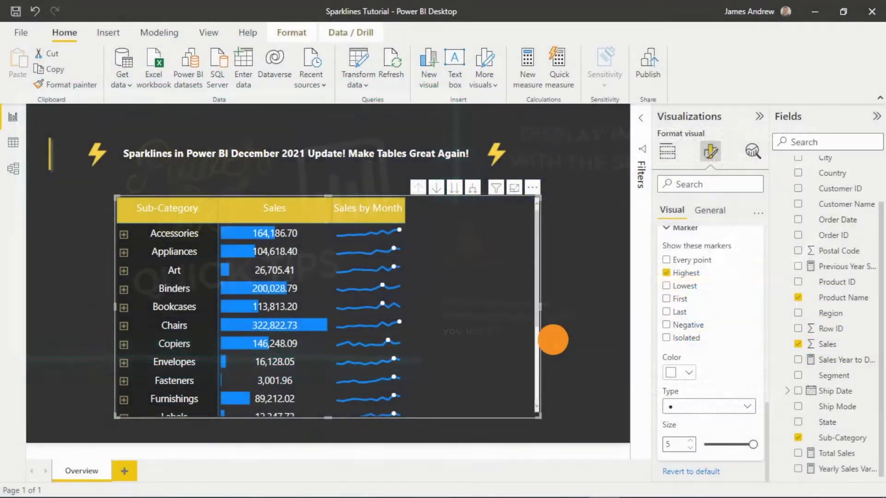
Deselect the sales matrix, then highlight its Bookcases row and scroll back up
left_click(552, 340)
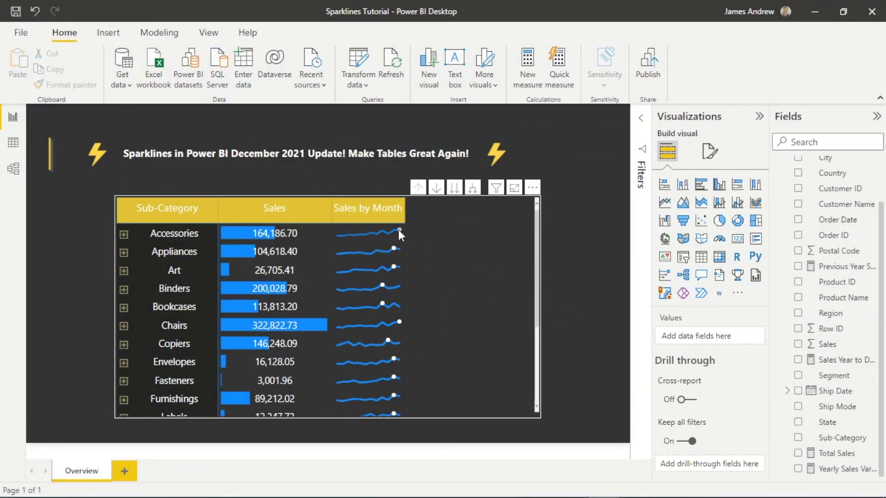
mouse_move(398, 230)
mouse_move(393, 252)
mouse_move(394, 269)
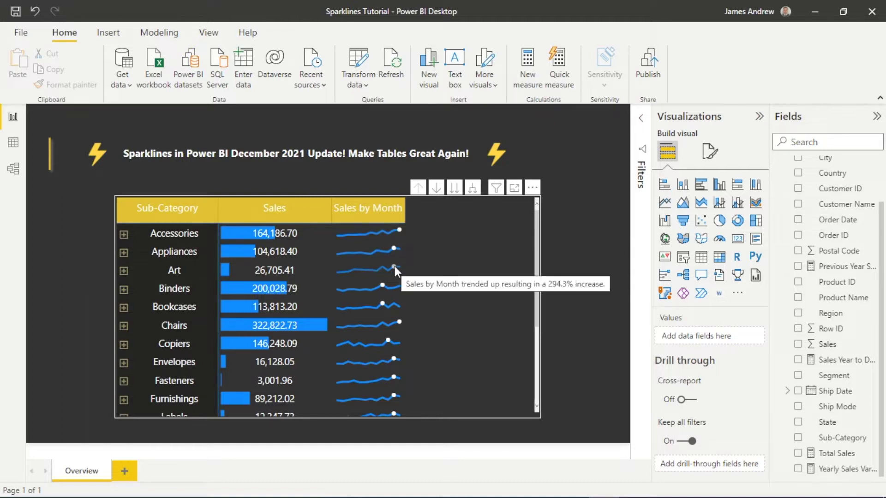
mouse_move(383, 284)
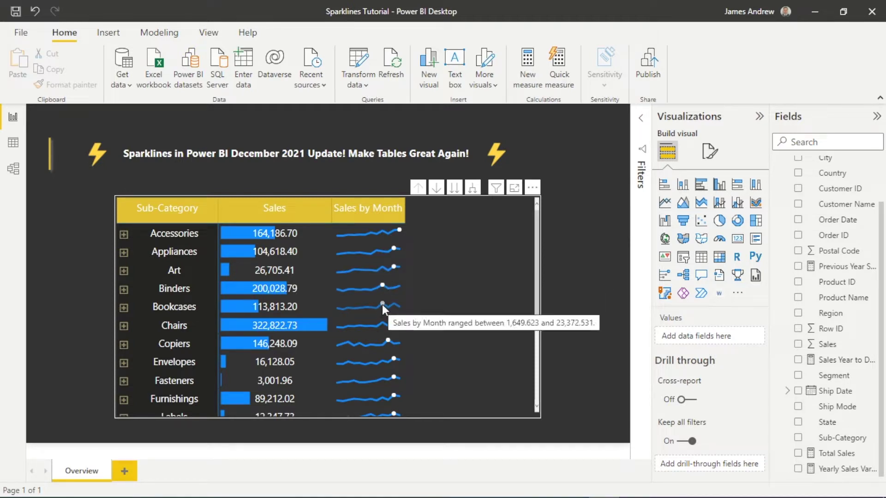
left_click(382, 305)
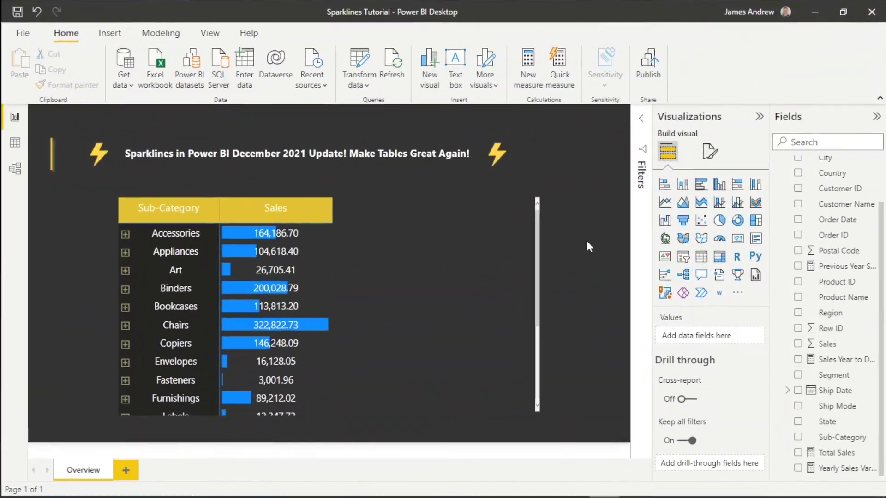
scroll(800, 304, "up", 2)
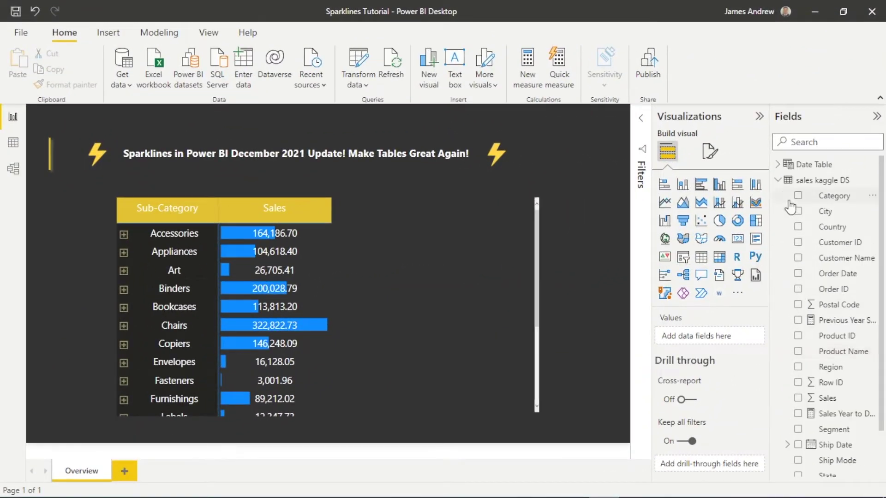
left_click(777, 180)
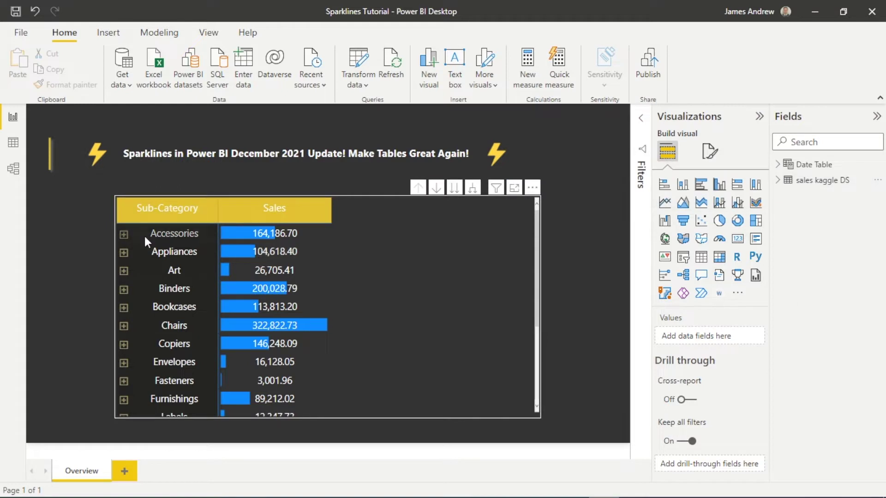
left_click(778, 181)
scroll(838, 383, "down", 1)
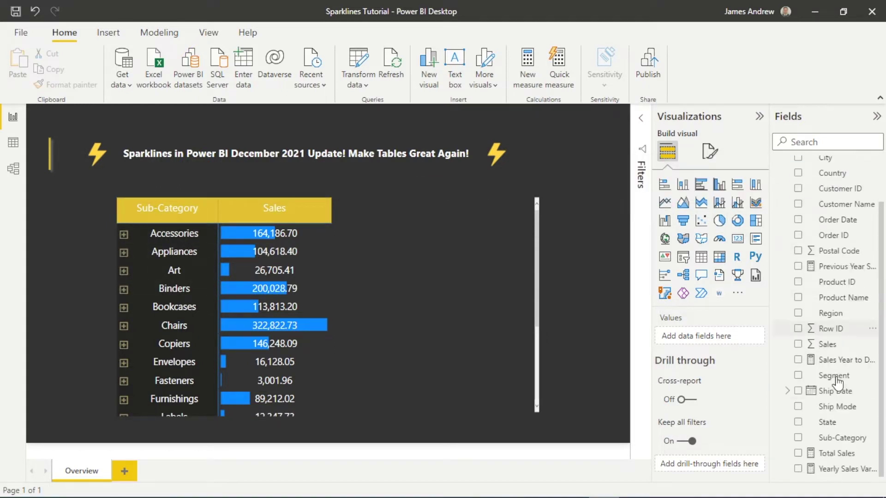
left_click(476, 357)
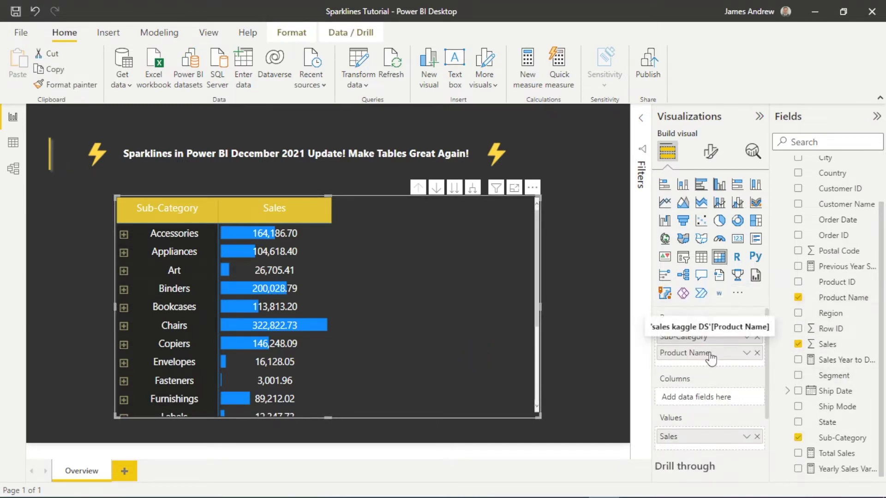
left_click(124, 235)
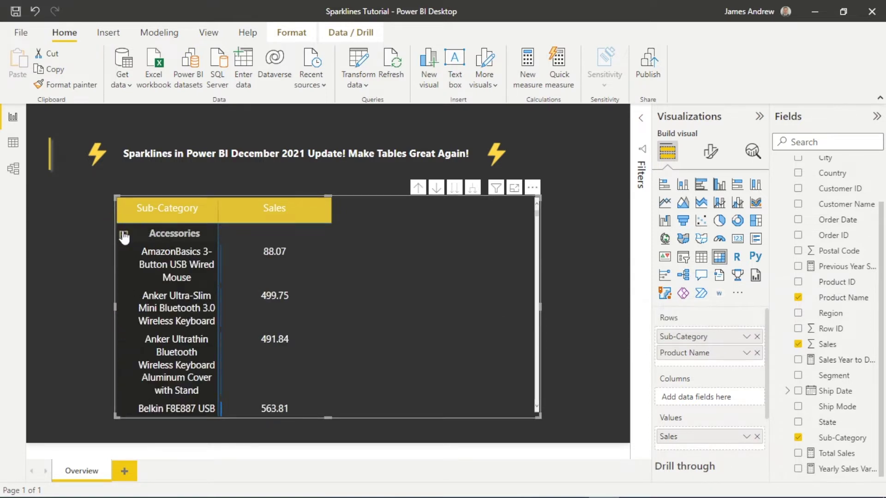
left_click(124, 236)
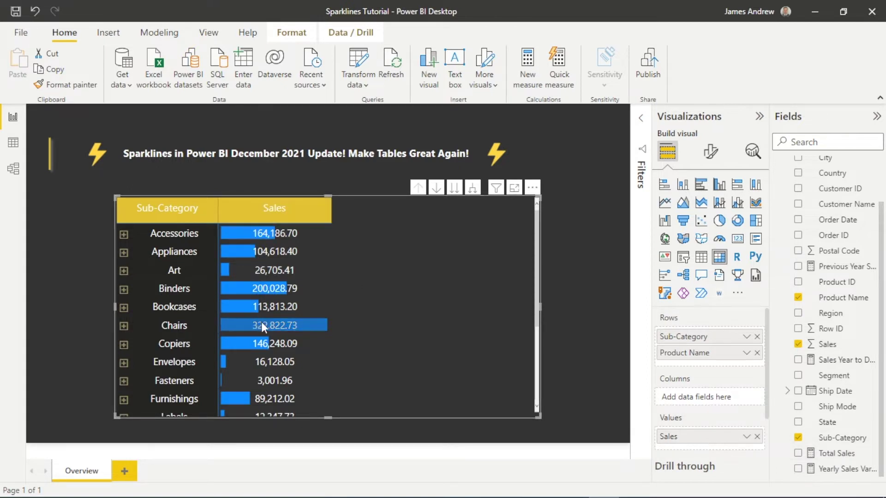
left_click(591, 325)
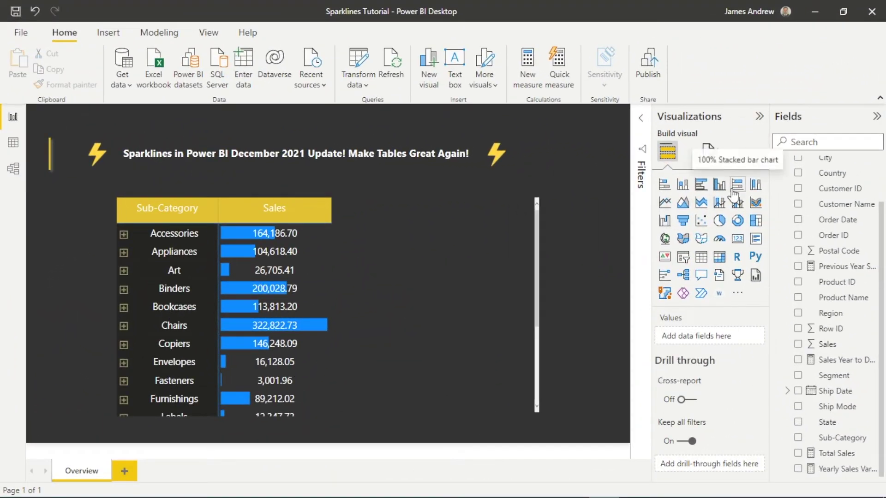
Start adding a sparkline to the matrix's Sales value
left_click(485, 307)
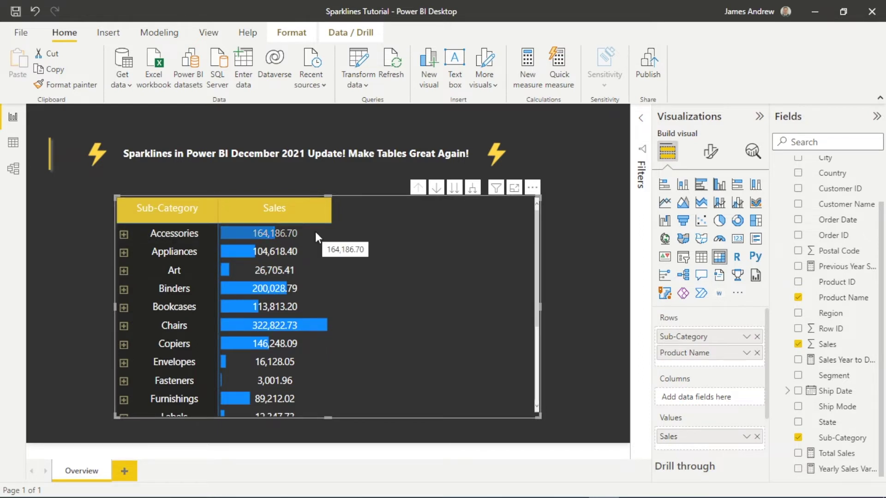
left_click(746, 438)
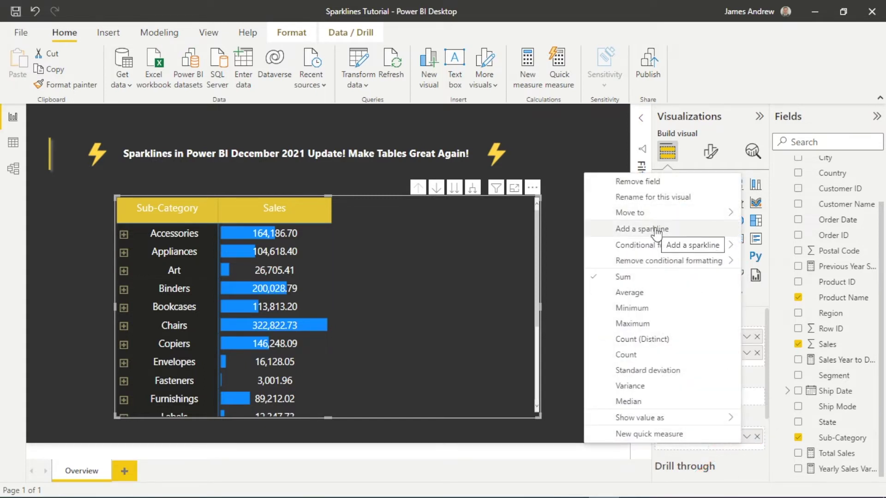
left_click(654, 229)
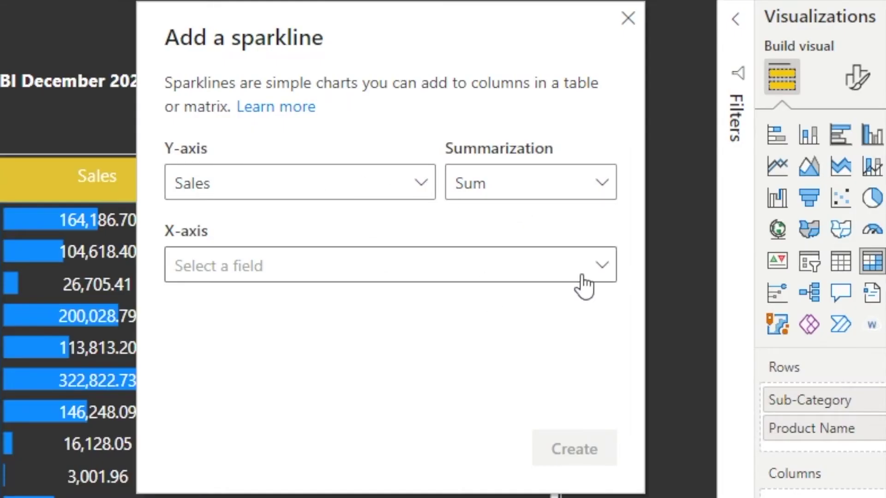
left_click(605, 267)
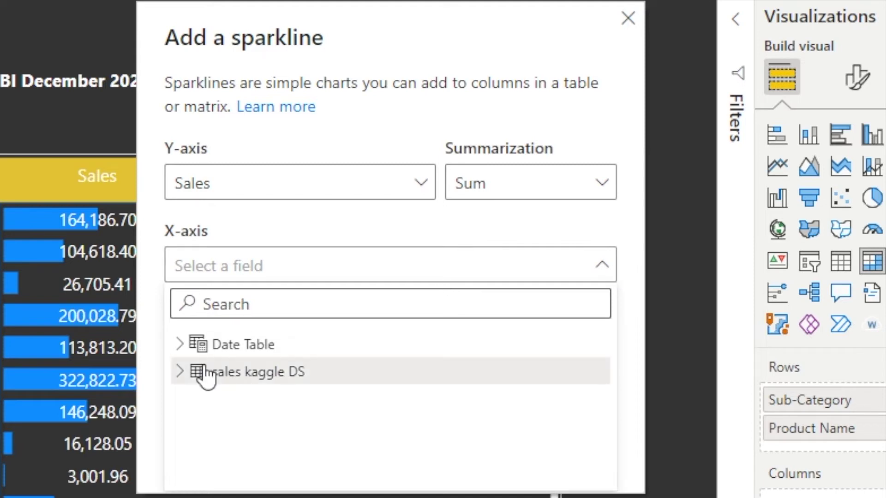
Set the sparkline X-axis to Date Table's Date Hierarchy Month and create the Sales by Month column
left_click(183, 347)
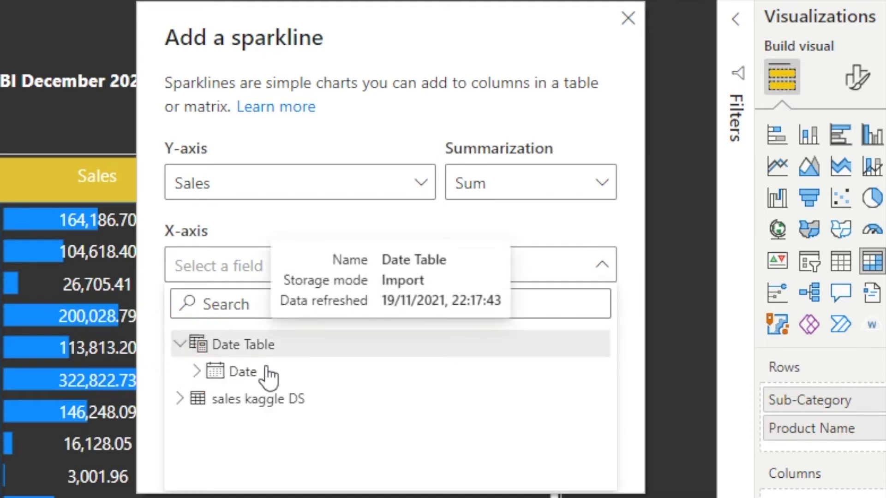
left_click(199, 370)
left_click(299, 273)
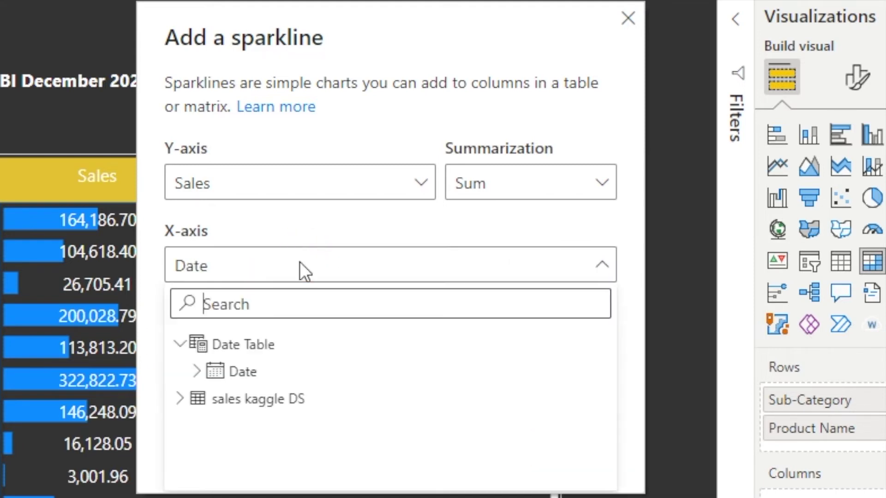
left_click(195, 371)
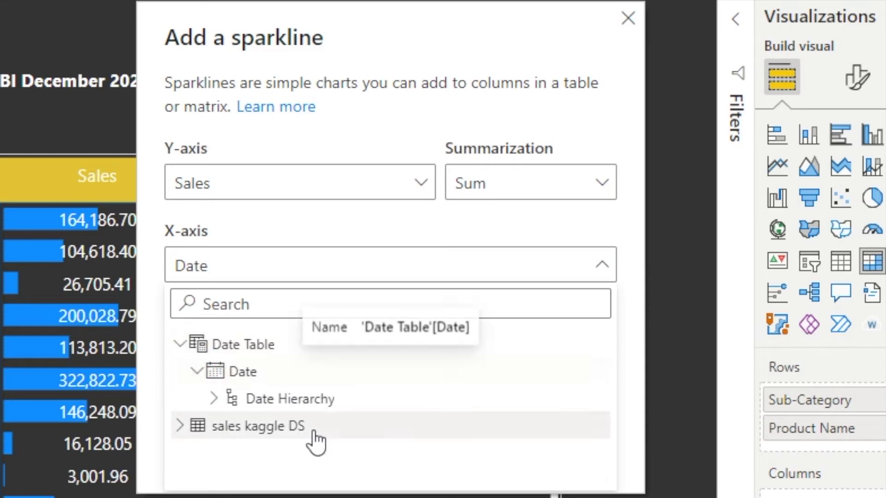
left_click(214, 397)
left_click(215, 398)
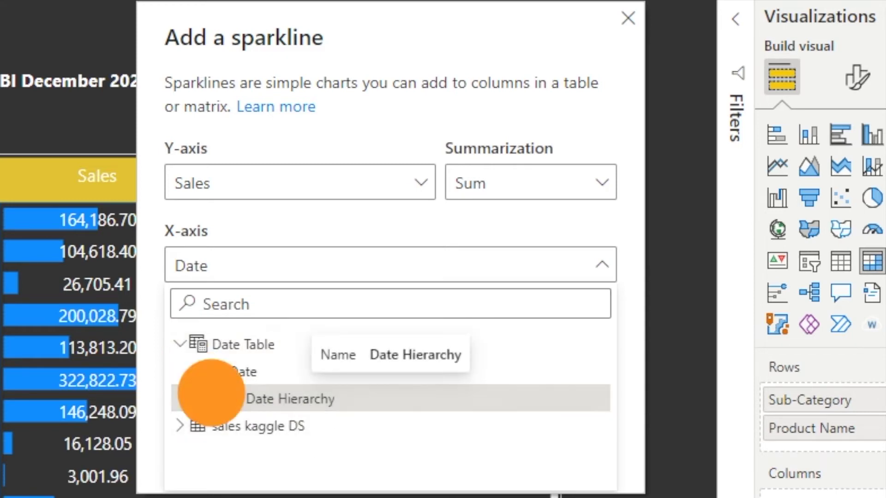
scroll(326, 440, "down", 2)
left_click(279, 423)
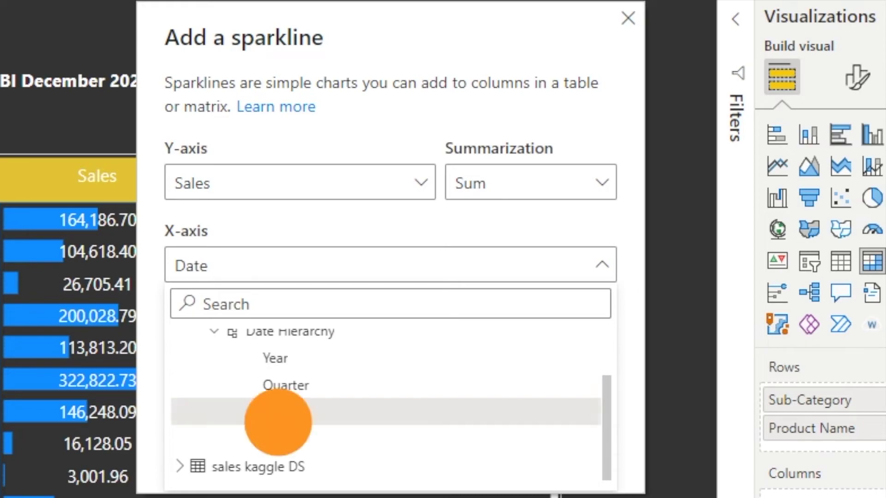
left_click(574, 448)
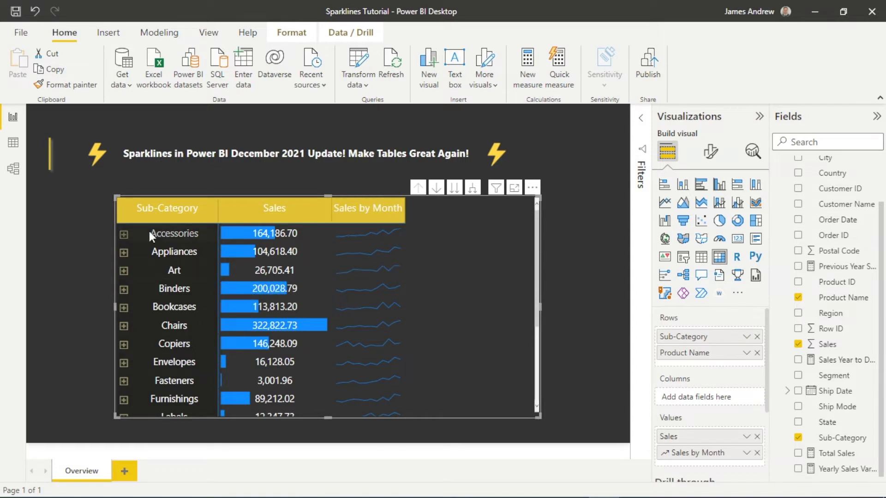
Expand Accessories to check its product sparklines, then collapse it and review sub-category sparklines
left_click(123, 234)
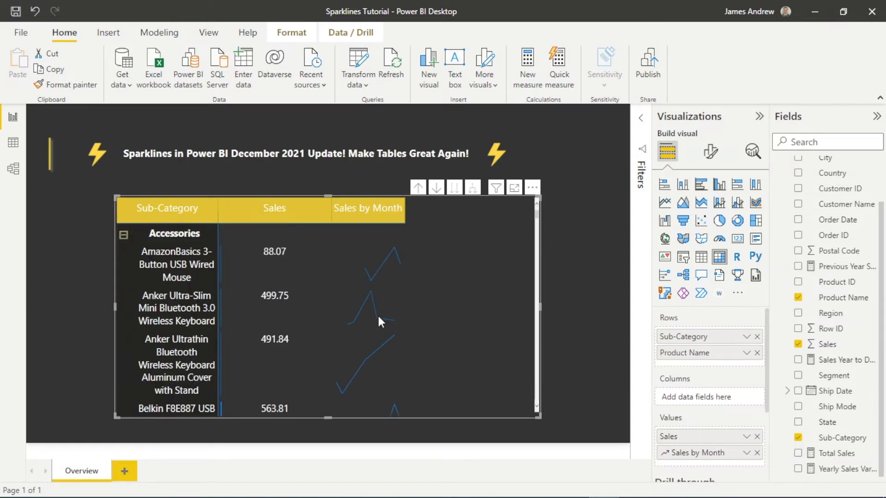
mouse_move(378, 319)
mouse_move(351, 387)
left_click(124, 235)
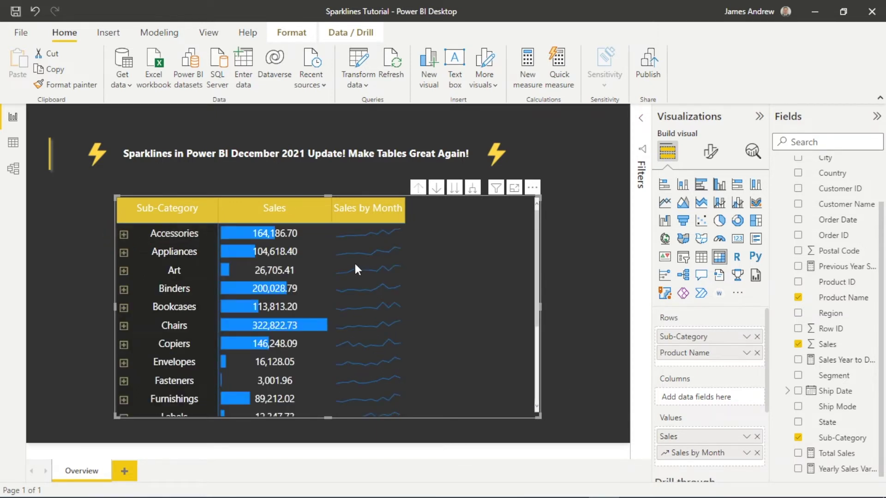
mouse_move(374, 257)
mouse_move(349, 276)
mouse_move(372, 290)
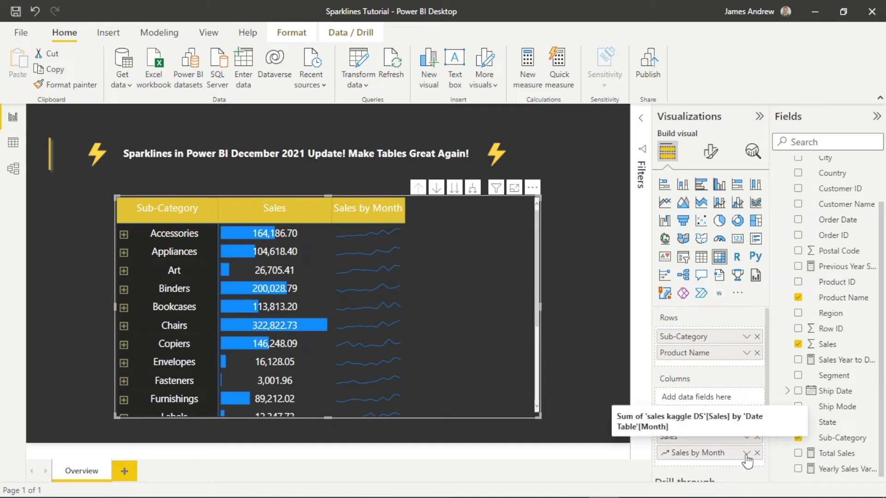
Thicken the Sales by Month sparkline lines to width 4 in the Sparklines format settings
left_click(713, 153)
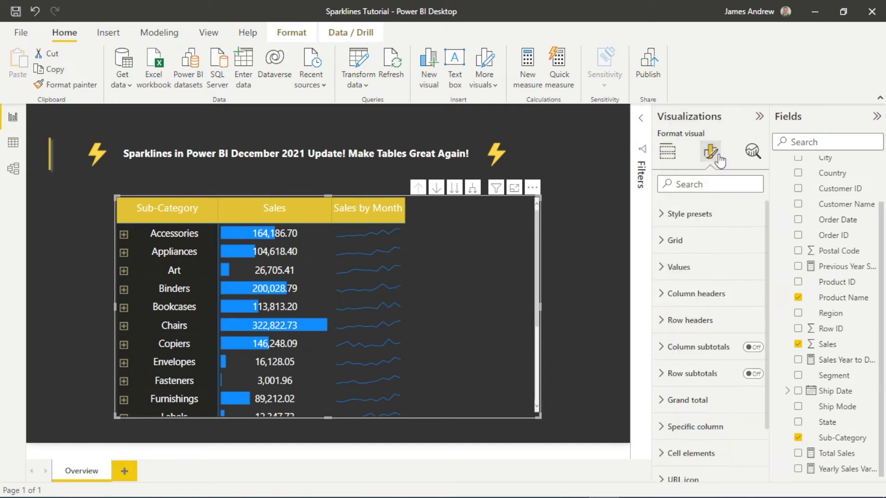
scroll(686, 355, "down", 2)
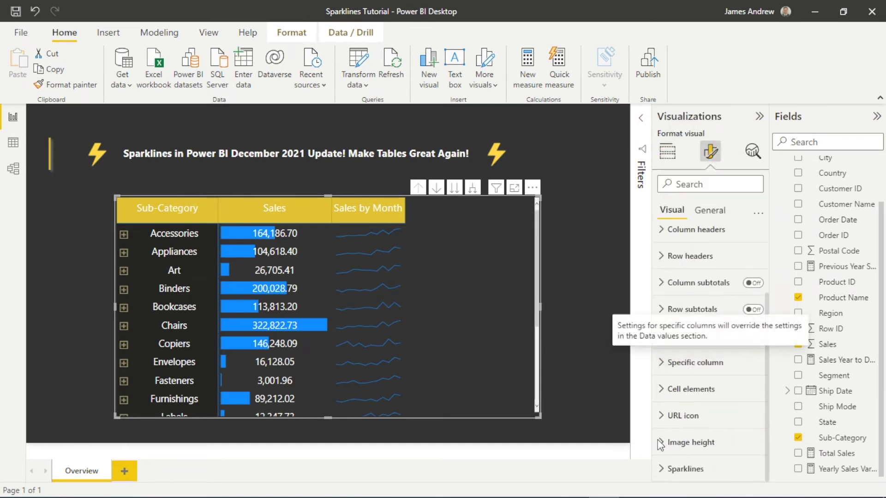
left_click(663, 470)
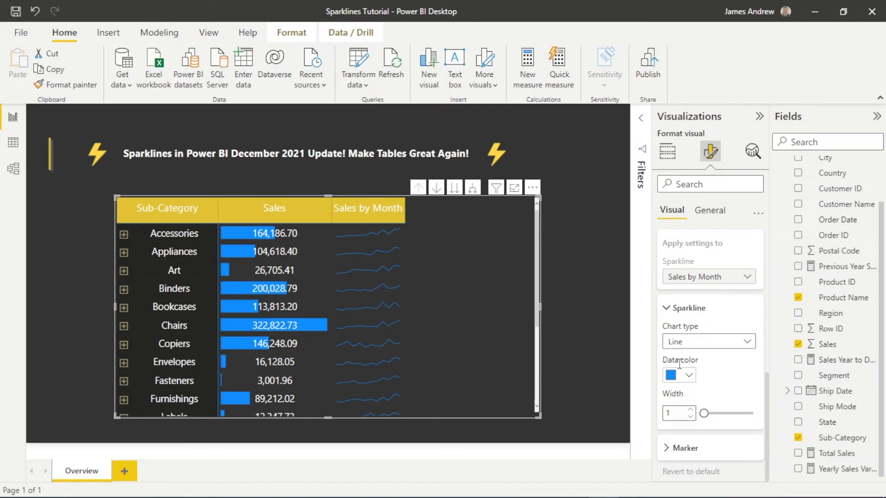
left_click(690, 412)
left_click(690, 410)
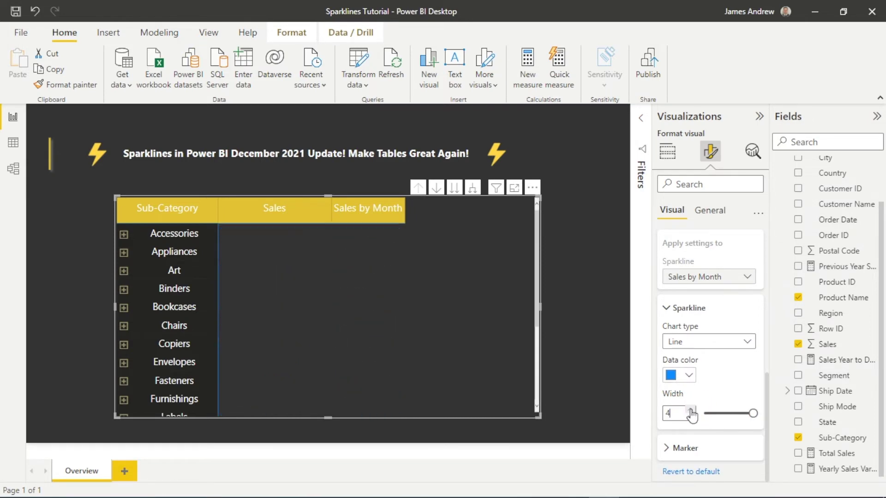
left_click(691, 411)
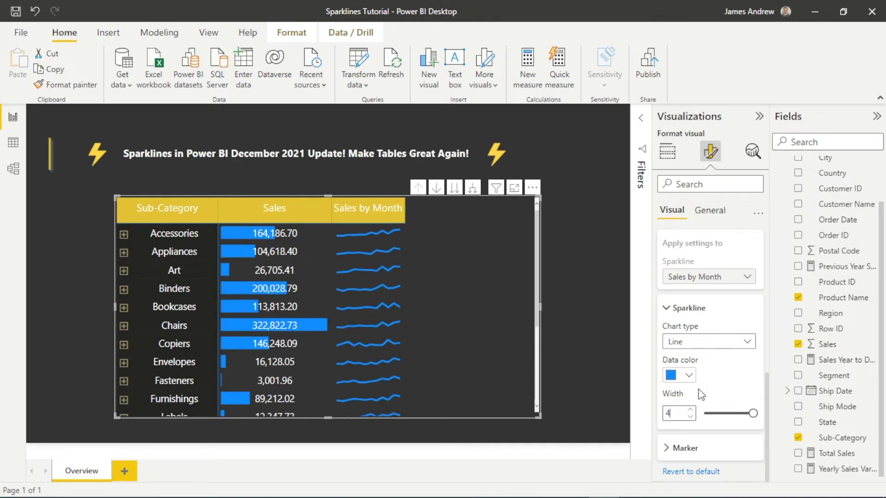
Mark only each sparkline's highest point, not isolated points, with a white size-5 marker
left_click(664, 448)
scroll(723, 432, "down", 3)
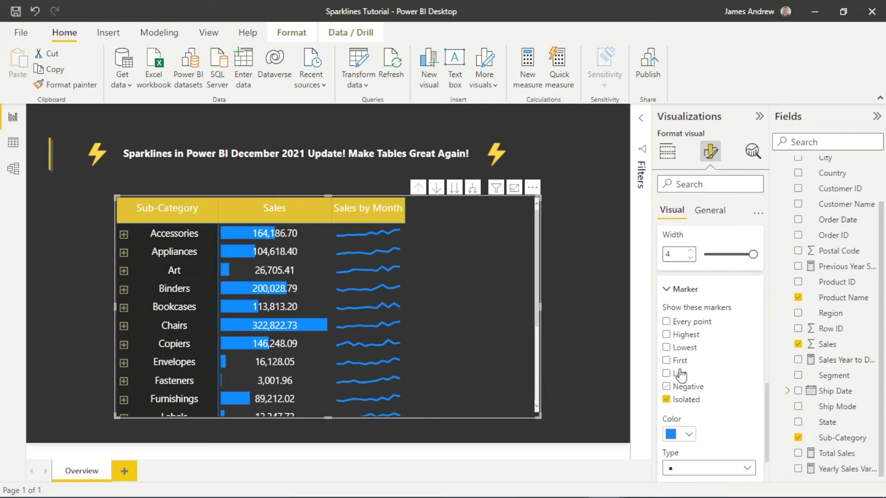
left_click(666, 334)
left_click(667, 399)
scroll(692, 432, "down", 1)
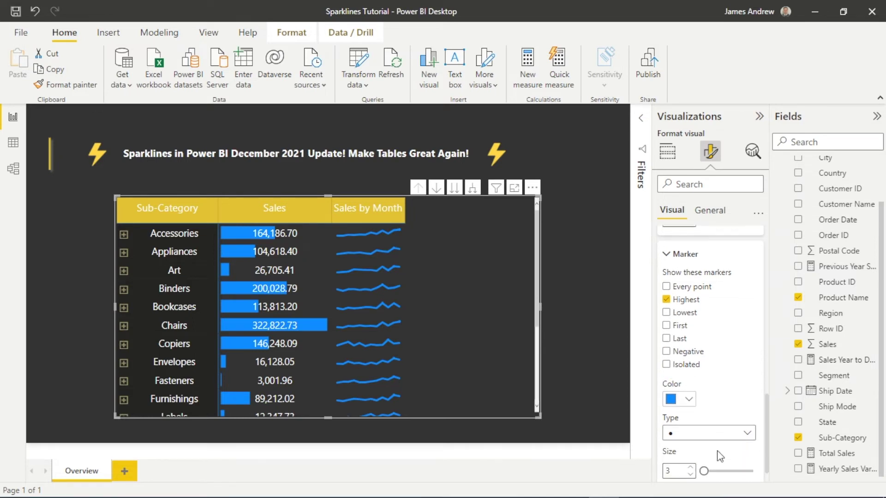
left_click(691, 402)
left_click(680, 341)
scroll(683, 369, "down", 1)
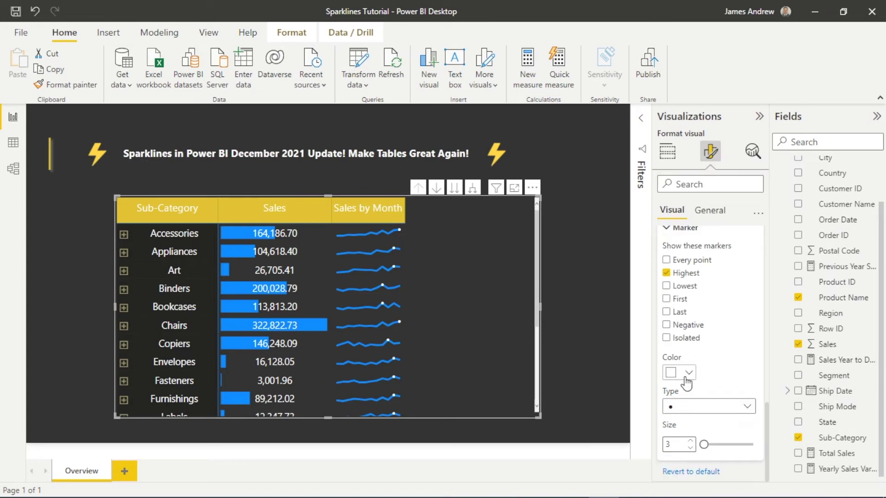
left_click(691, 441)
key("Up")
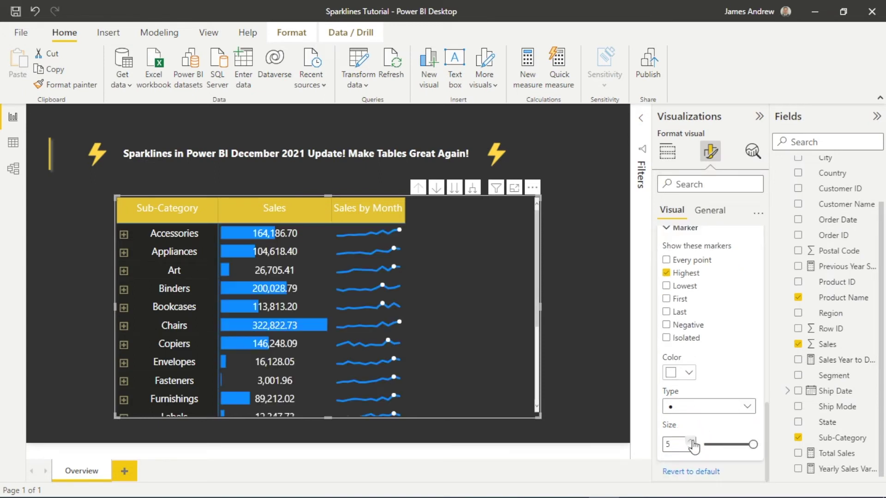
Highlight Bookcases, expand it to view its product sparklines, then collapse it again
left_click(554, 336)
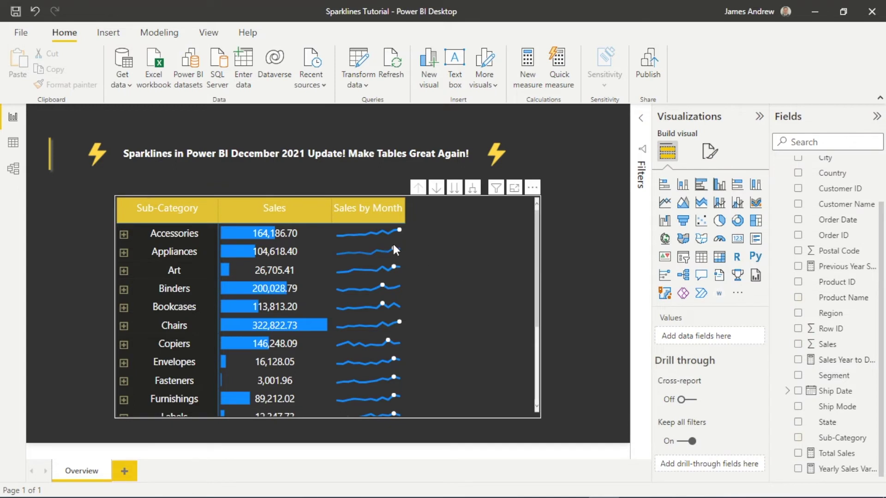
mouse_move(398, 231)
mouse_move(395, 266)
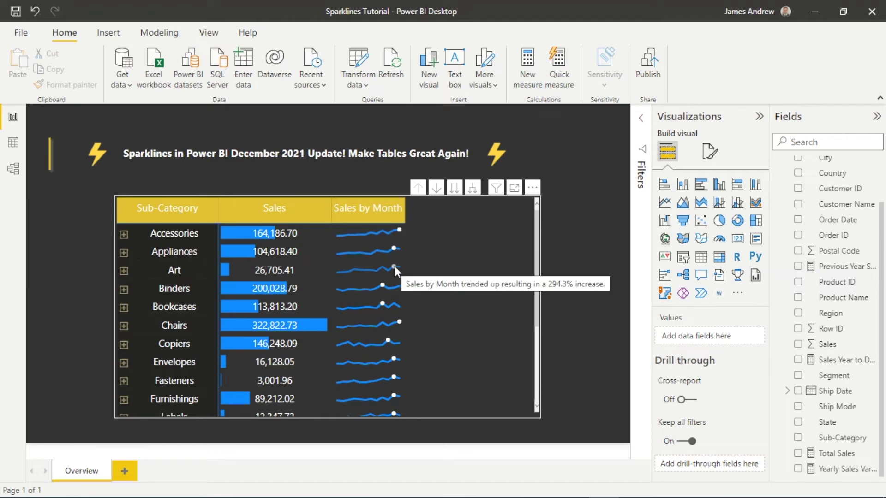
left_click(382, 305)
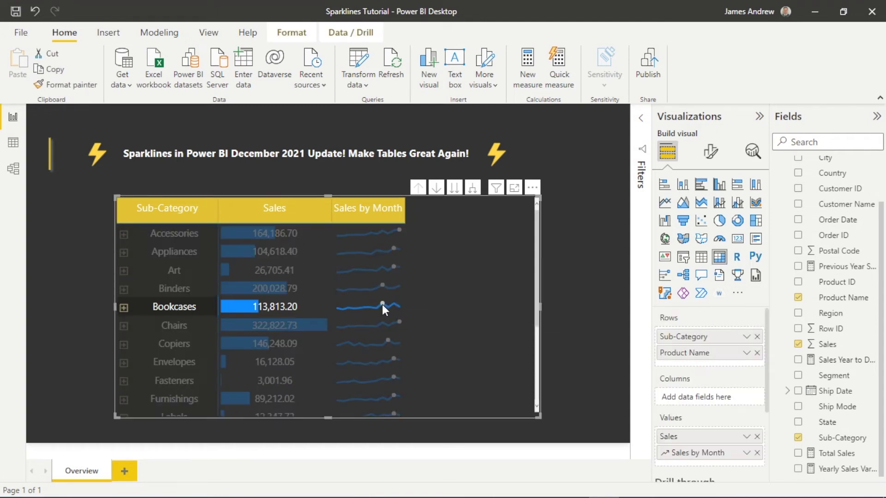
left_click(123, 307)
scroll(392, 342, "down", 3)
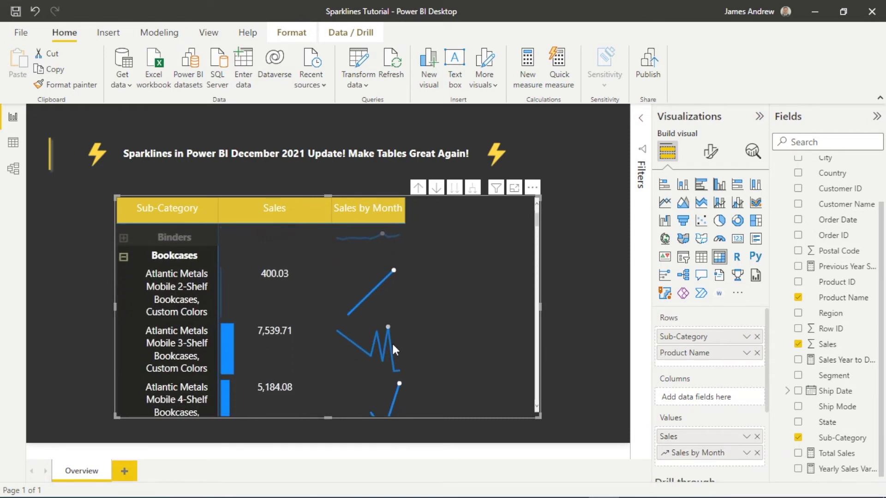
mouse_move(391, 272)
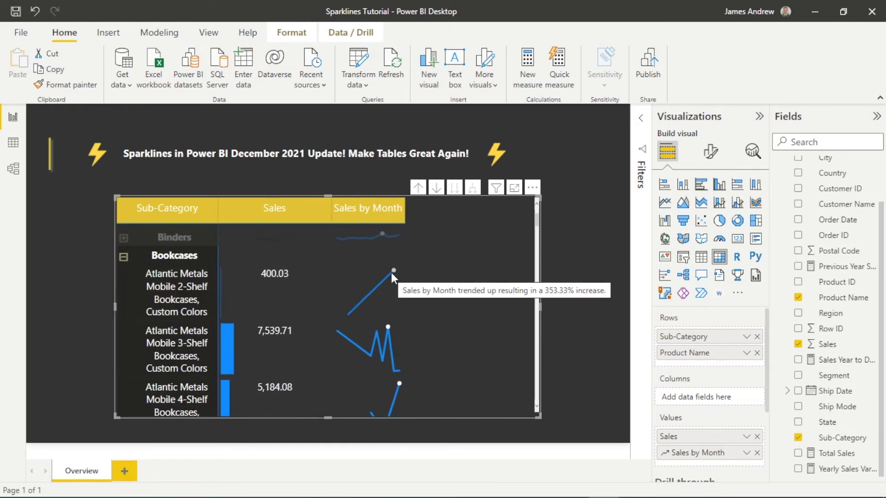
mouse_move(389, 328)
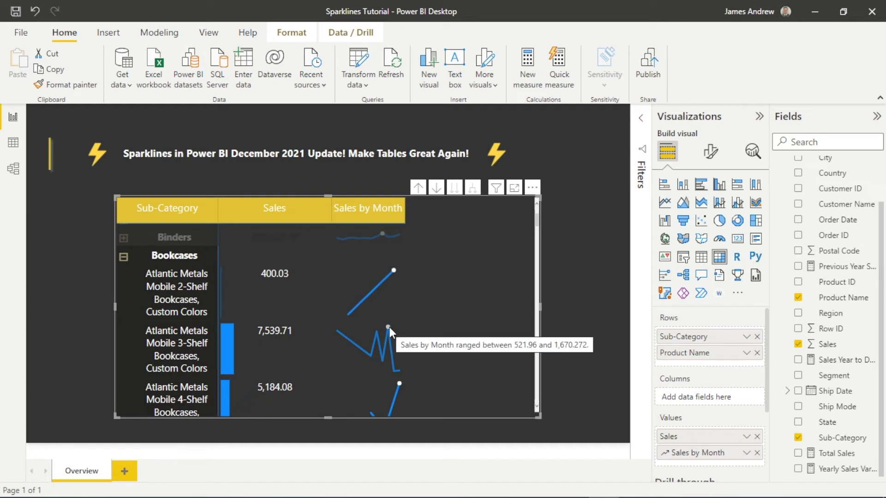
left_click(124, 257)
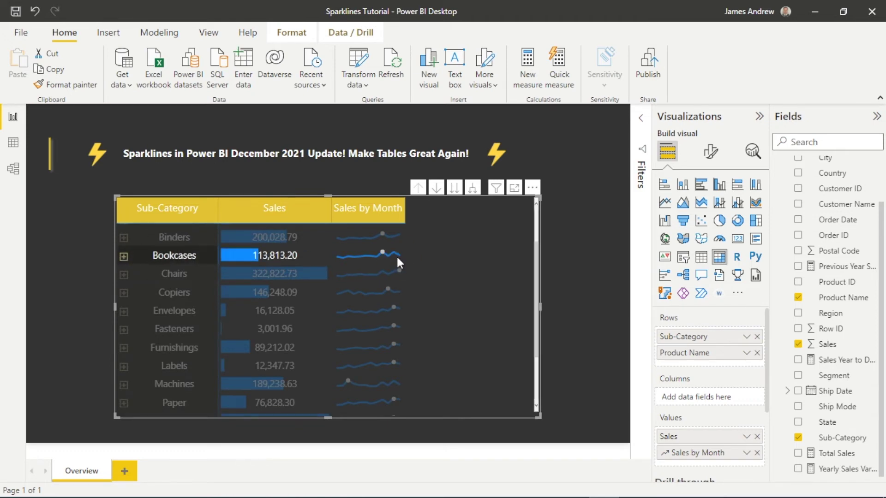
Change the Sales by Month sparkline summarization to Maximum, keeping Month as X-axis
left_click(381, 249)
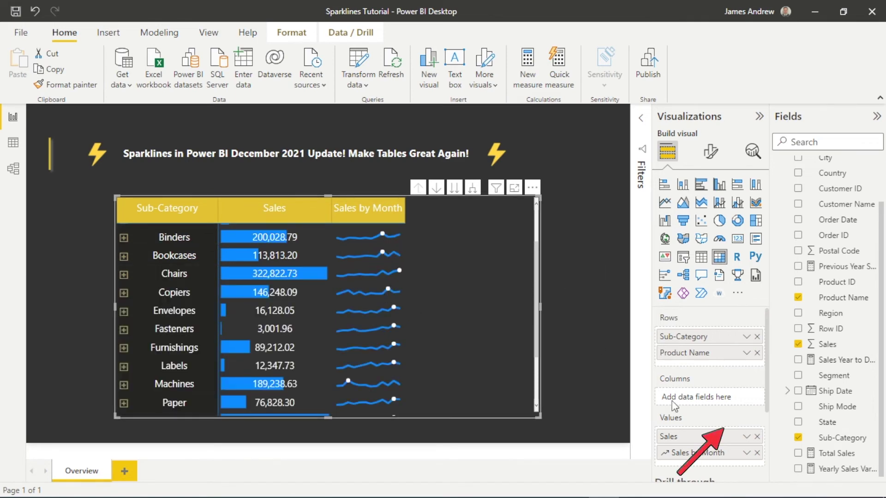
scroll(716, 419, "down", 1)
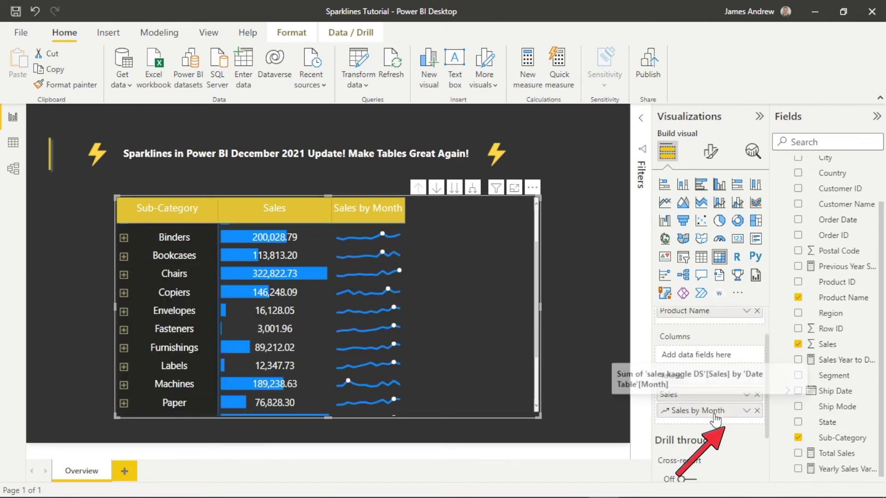
left_click(747, 411)
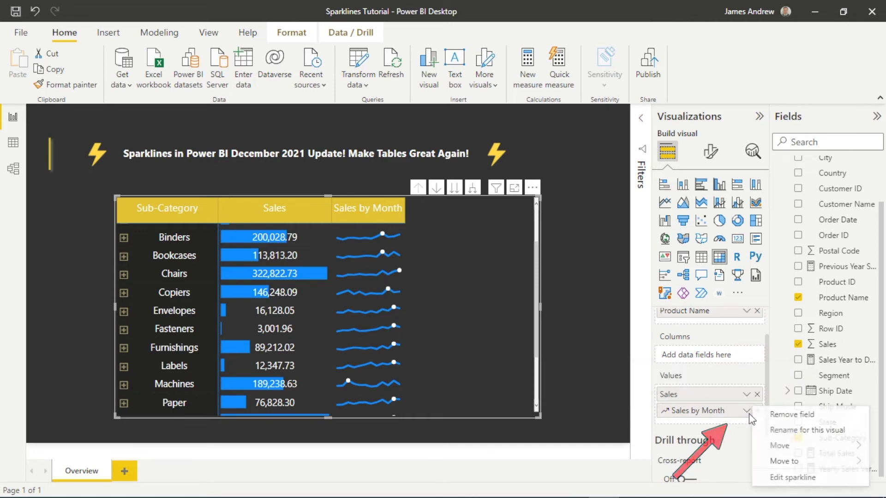
left_click(790, 480)
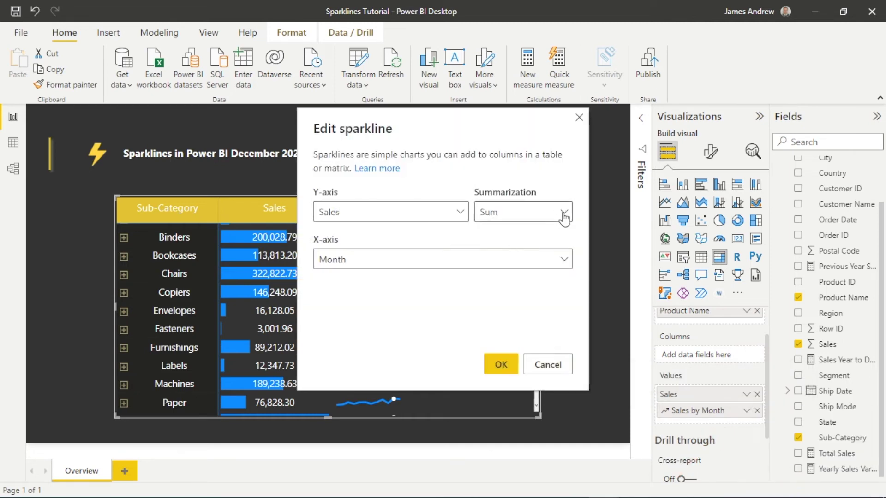
left_click(563, 212)
scroll(531, 286, "down", 1)
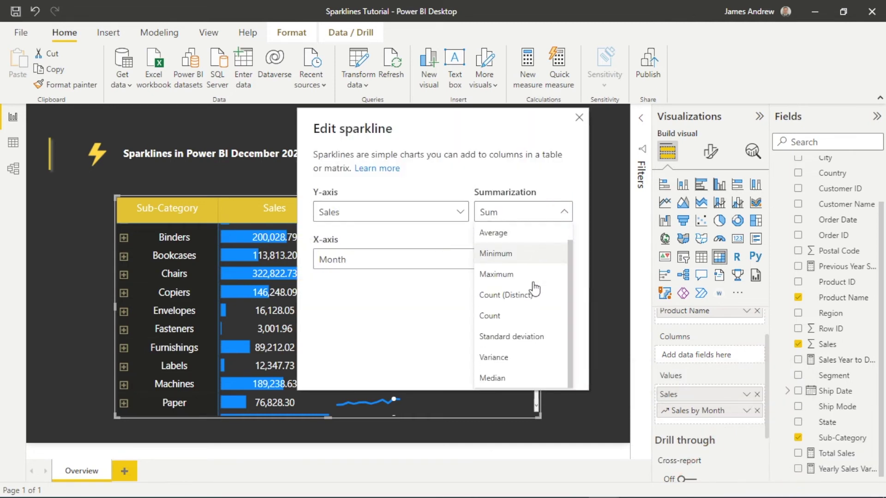
scroll(534, 289, "up", 1)
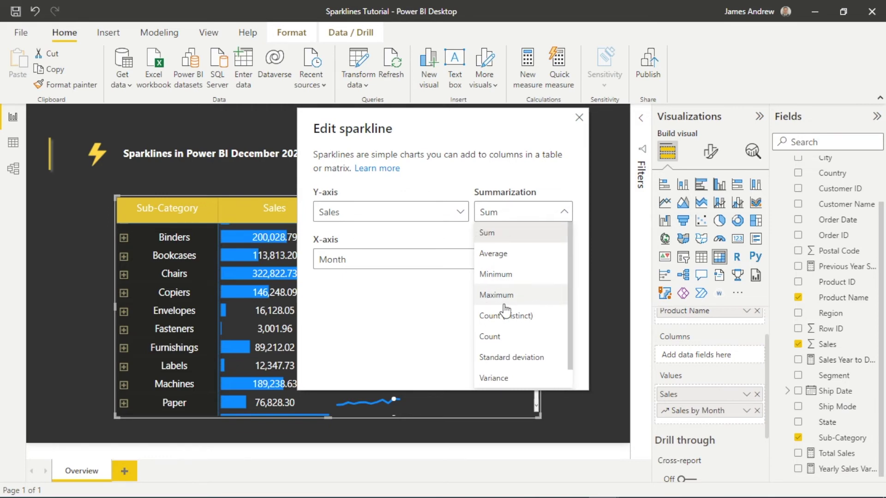
left_click(502, 299)
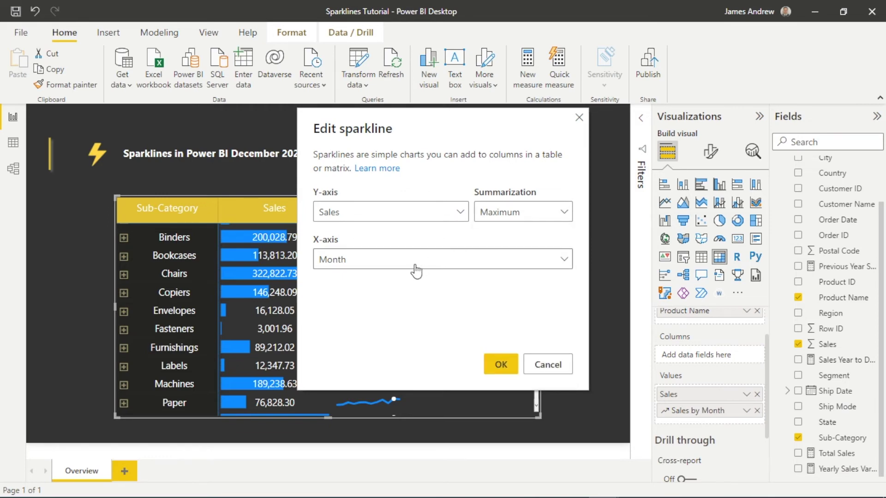
left_click(501, 364)
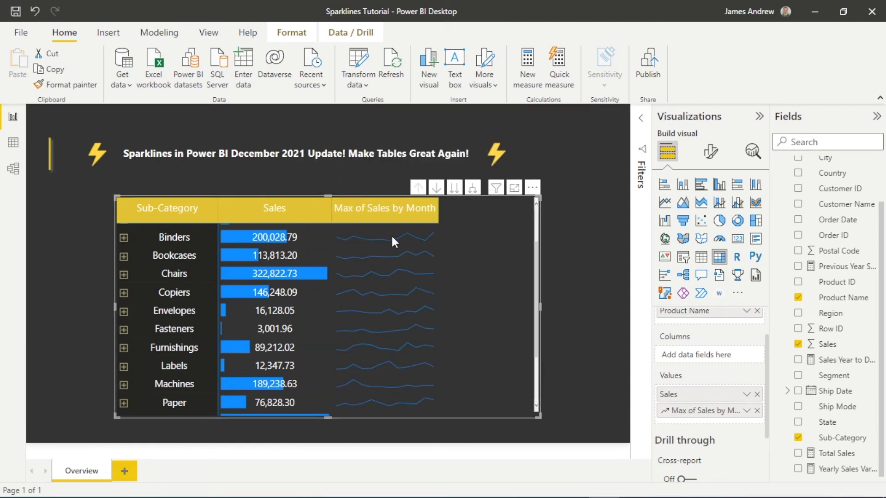
Review the Max of Sales by Month sparklines across the sub-category rows
mouse_move(392, 240)
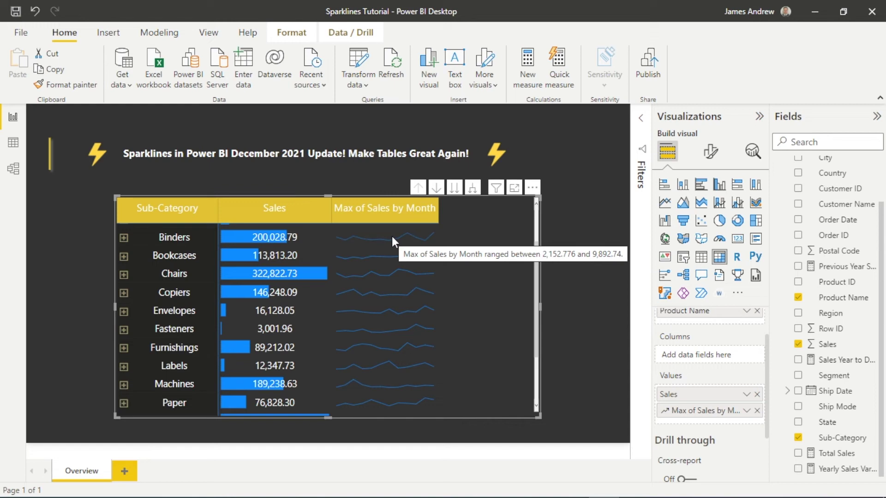
mouse_move(392, 257)
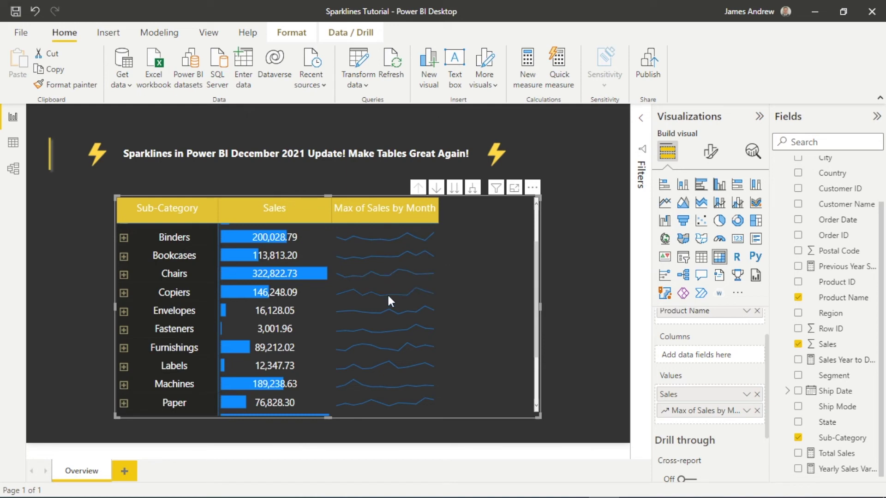
mouse_move(389, 309)
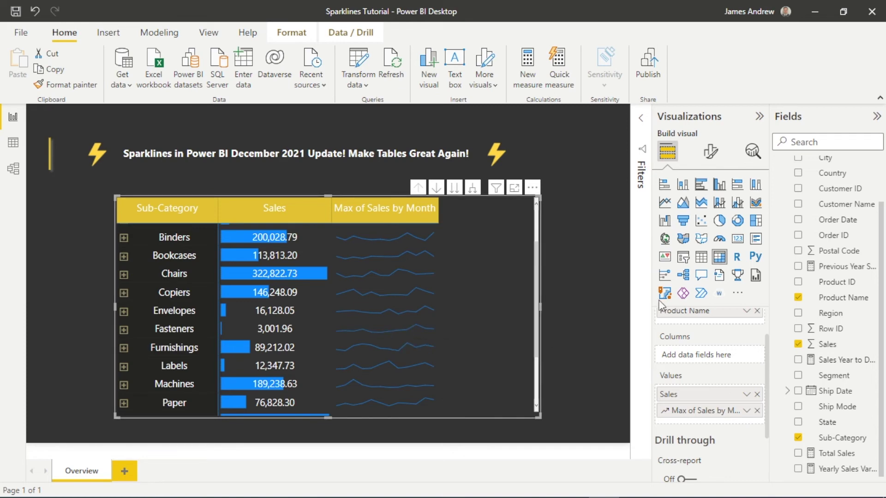
scroll(700, 383, "up", 1)
Switch the sparkline chart type from line to Column in the Sparklines format settings
scroll(700, 383, "down", 2)
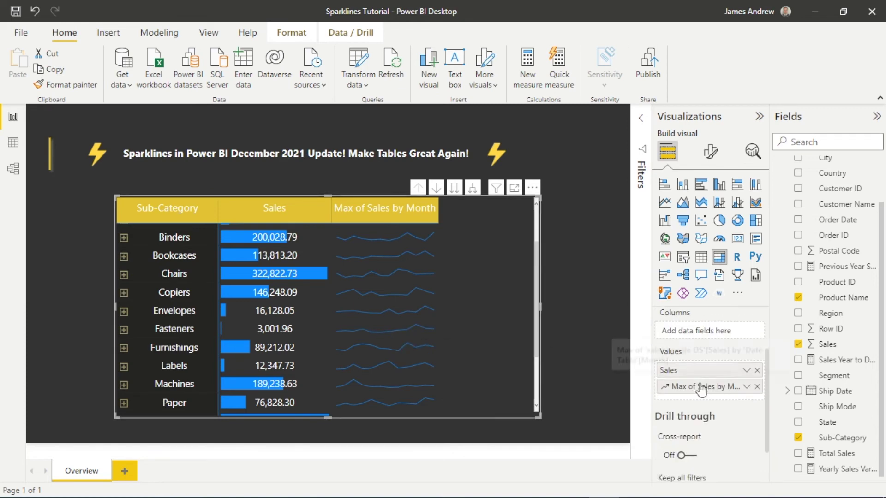
left_click(709, 156)
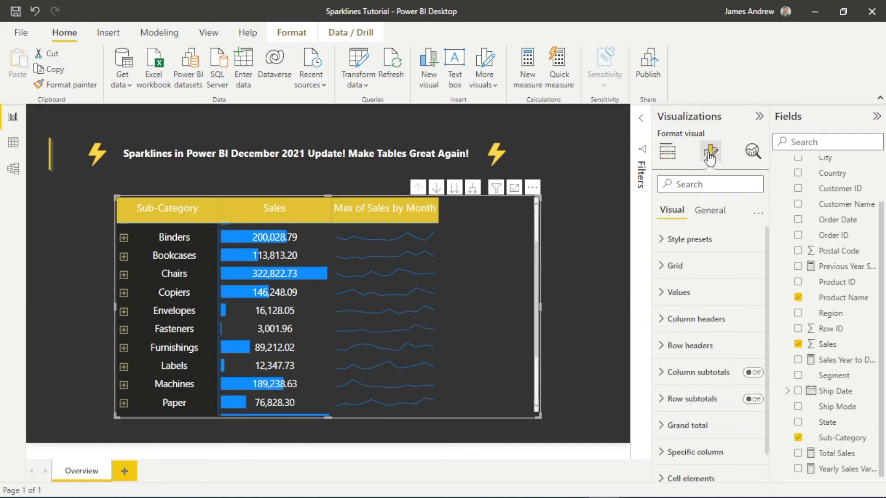
scroll(697, 355, "down", 2)
left_click(664, 468)
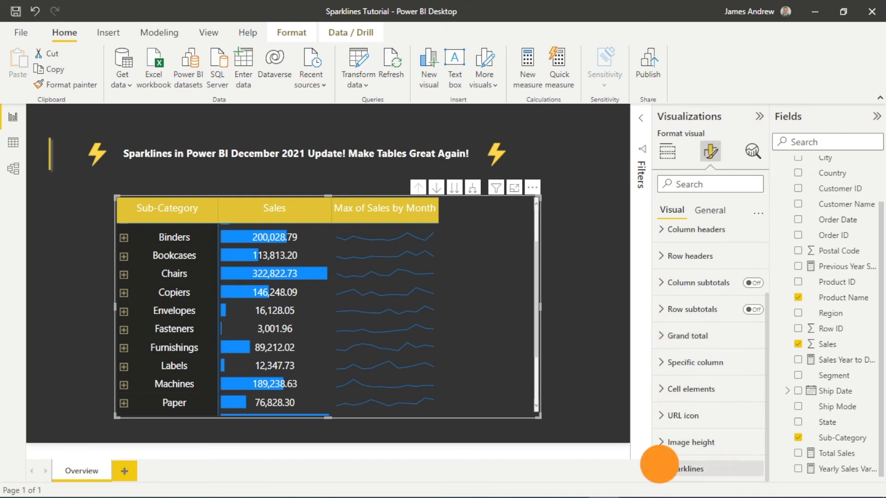
scroll(697, 436, "down", 3)
scroll(698, 428, "down", 2)
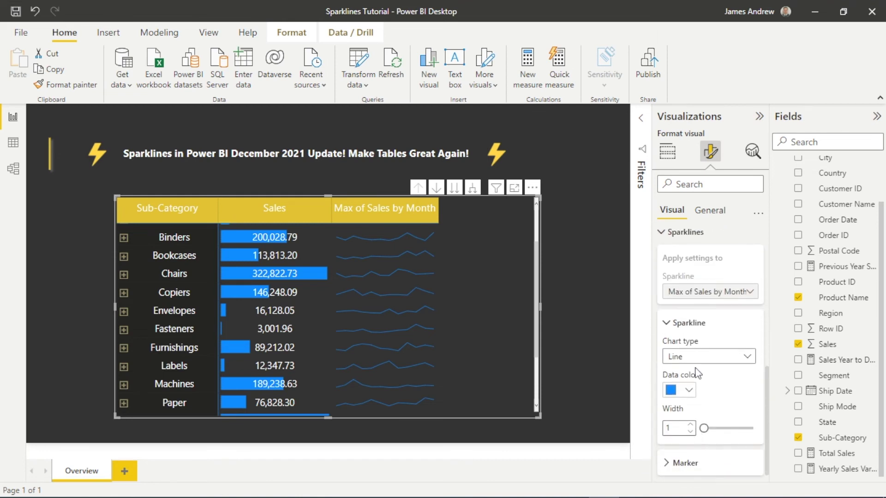
left_click(706, 356)
left_click(686, 388)
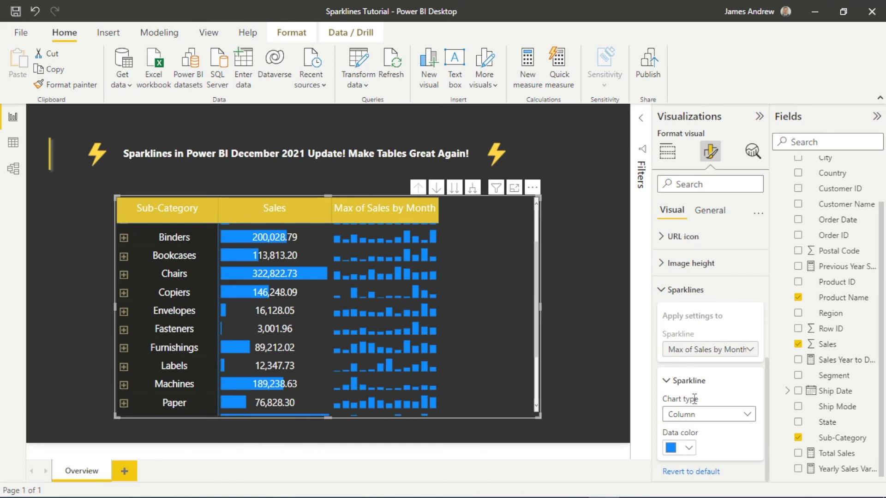
Color the sparkline columns gold and collapse the sparkline format sections
left_click(689, 448)
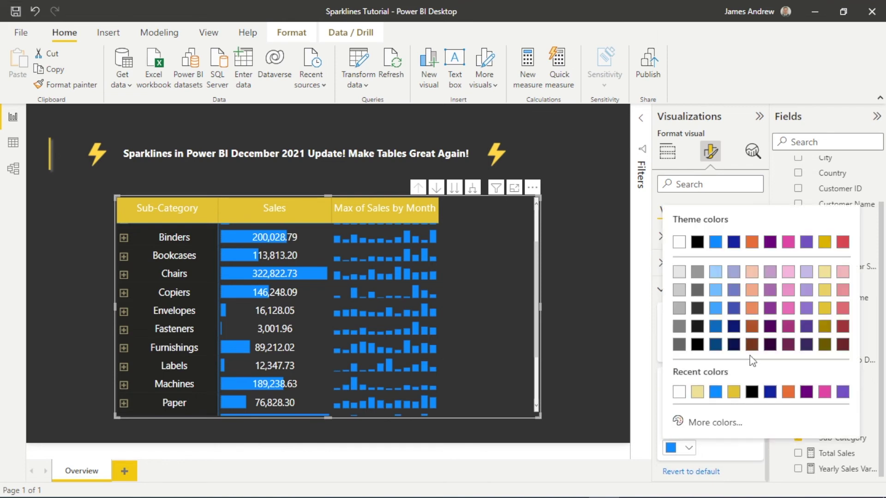
left_click(823, 308)
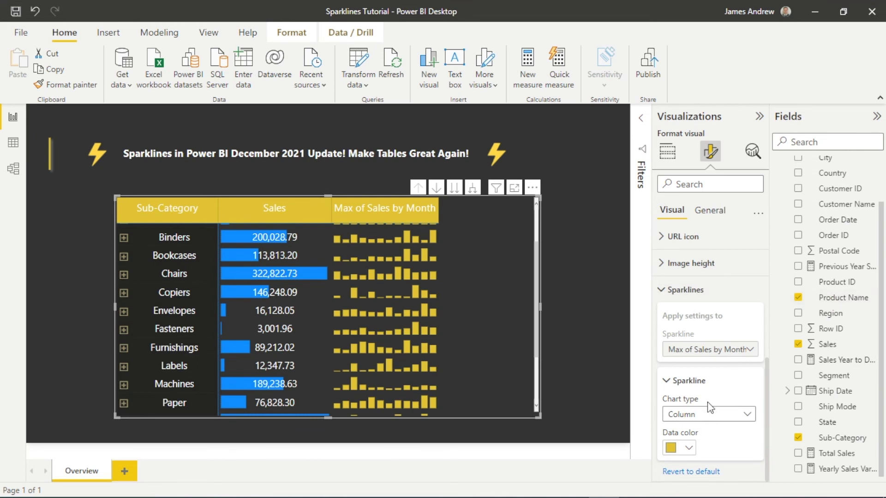
left_click(668, 381)
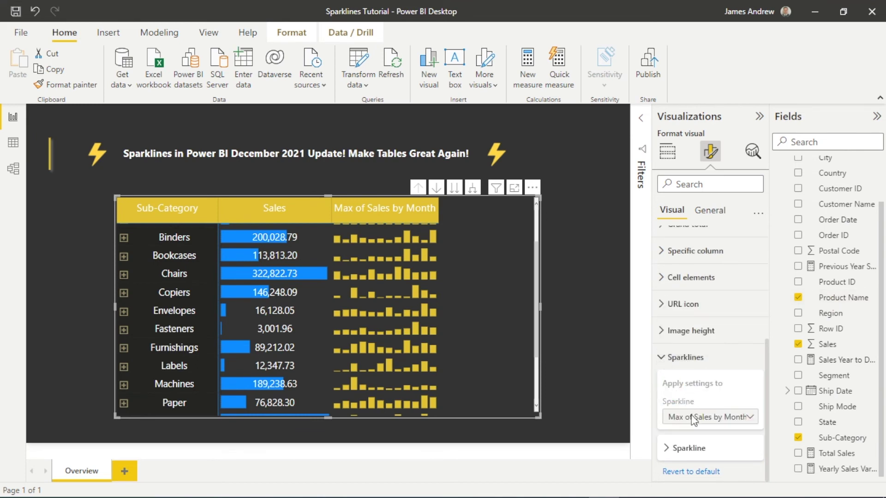
left_click(752, 417)
left_click(664, 357)
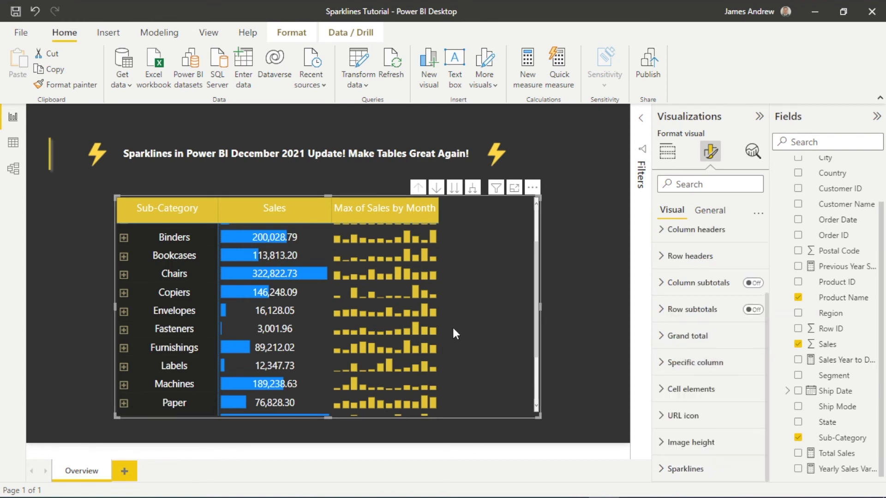
scroll(656, 272, "up", 2)
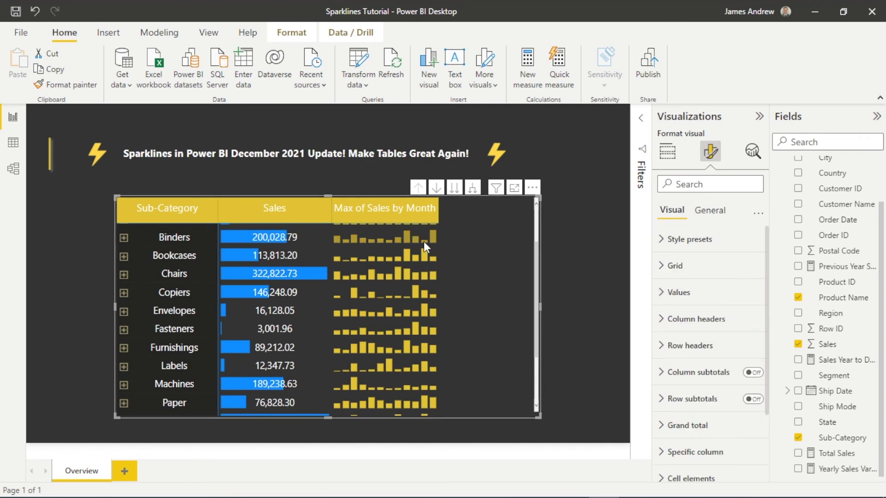
Scroll to the top, check the gold column sparkline tooltips, then deselect the matrix
scroll(403, 323, "up", 2)
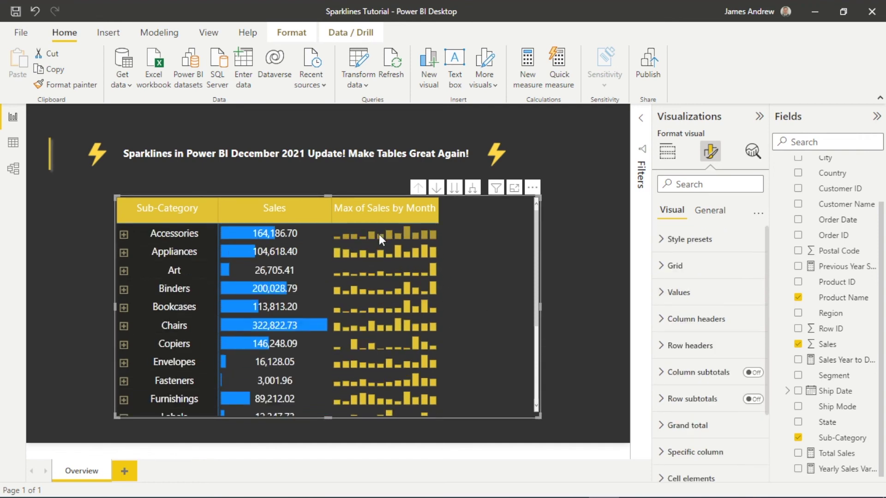
mouse_move(378, 234)
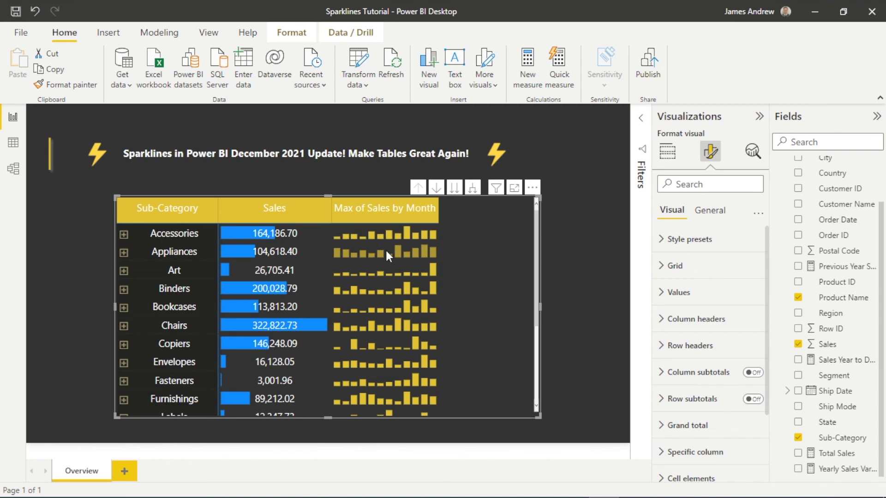
mouse_move(386, 251)
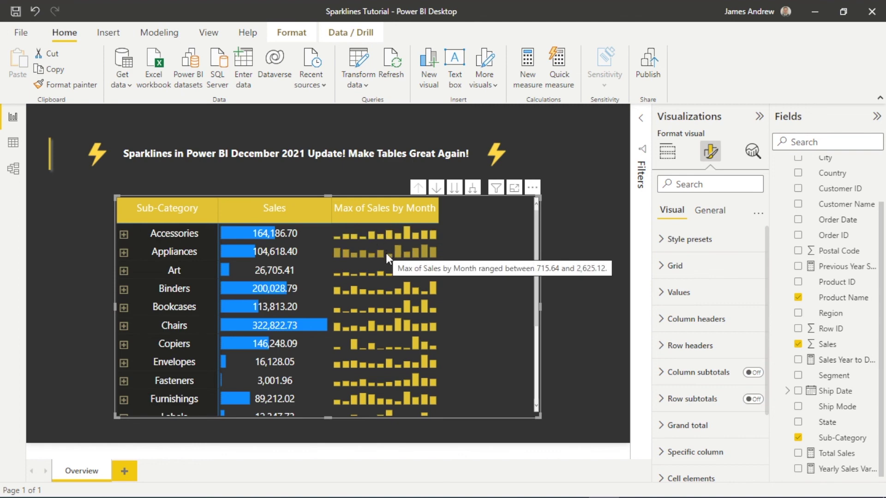
mouse_move(385, 290)
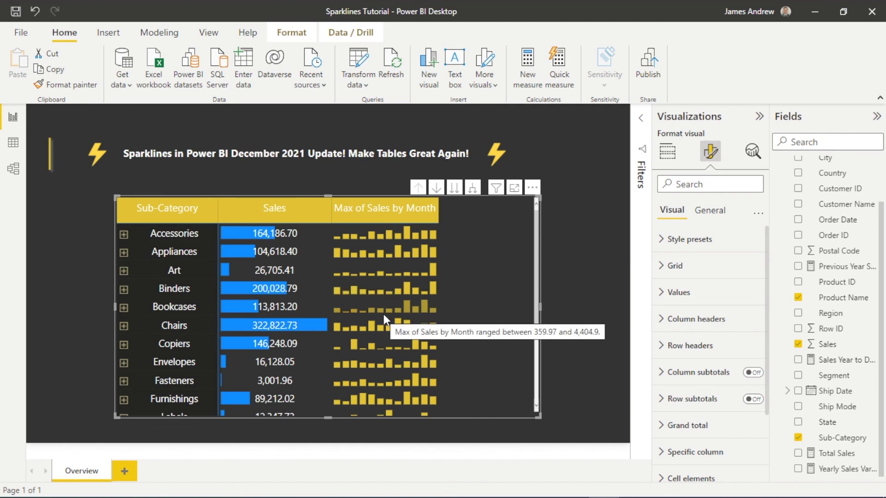
mouse_move(382, 329)
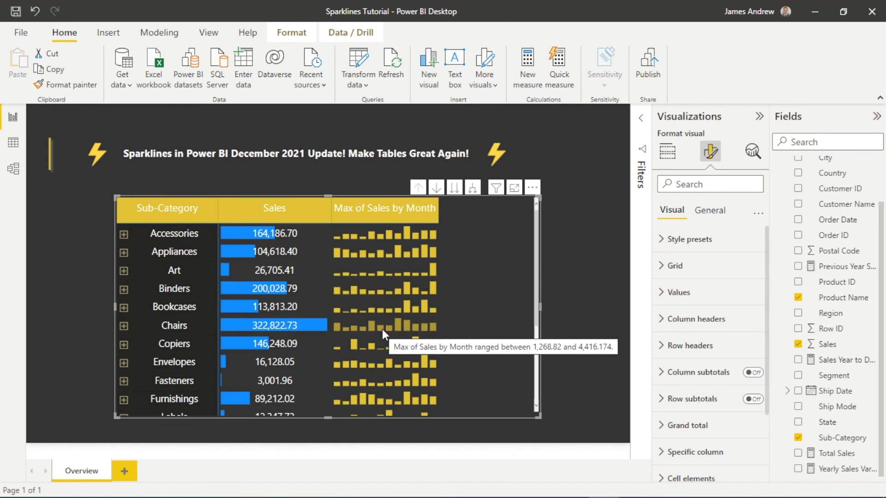
left_click(576, 308)
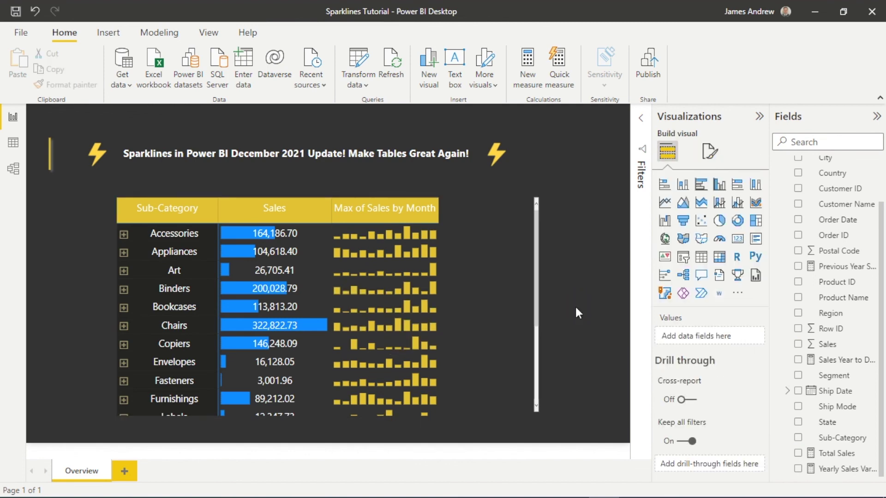